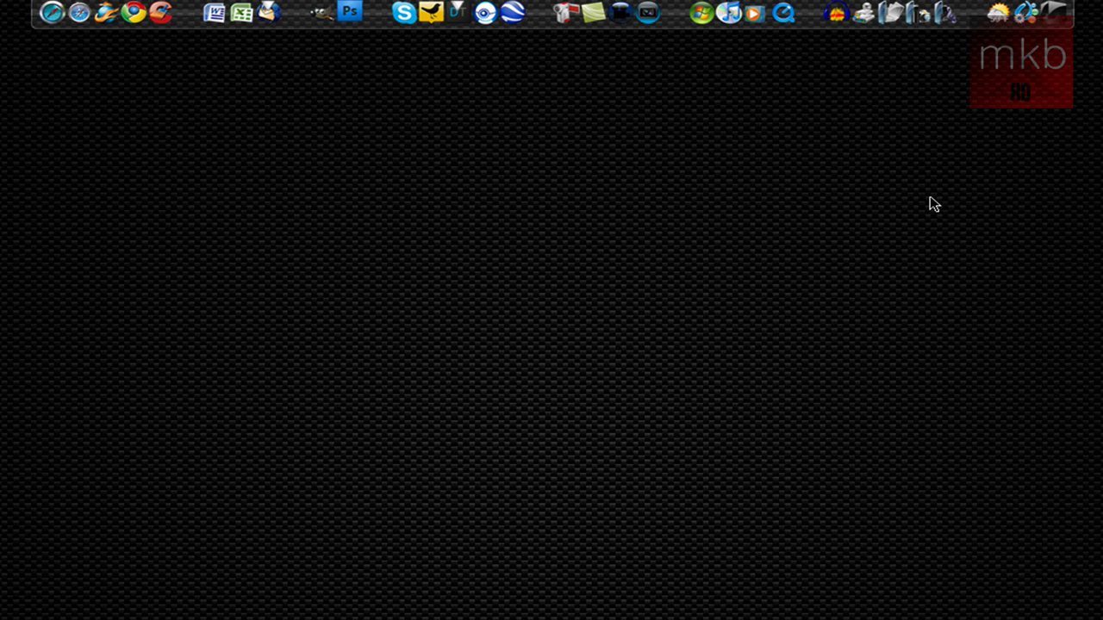
Expand the Computer stack in the dock to view its drives, and collapse it again.
click(867, 31)
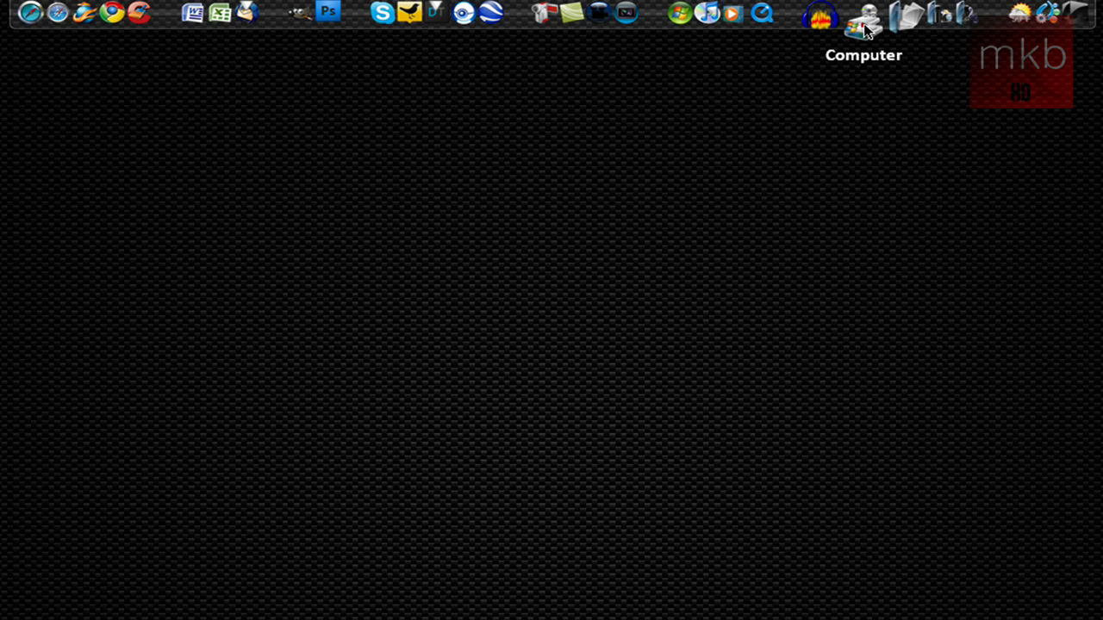
click(866, 30)
click(866, 30)
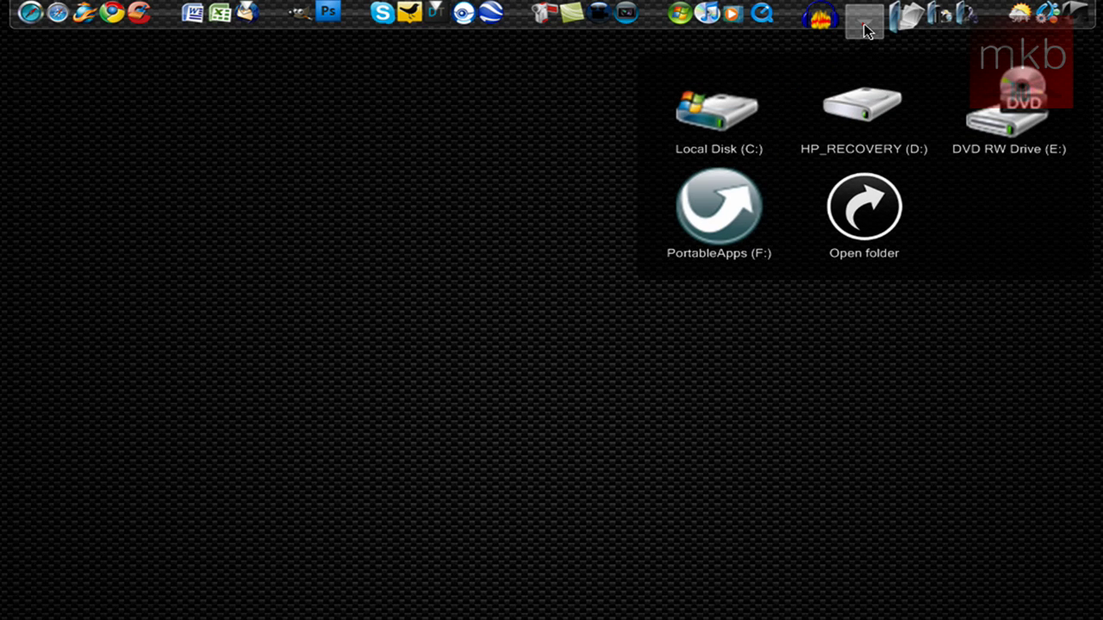
click(866, 31)
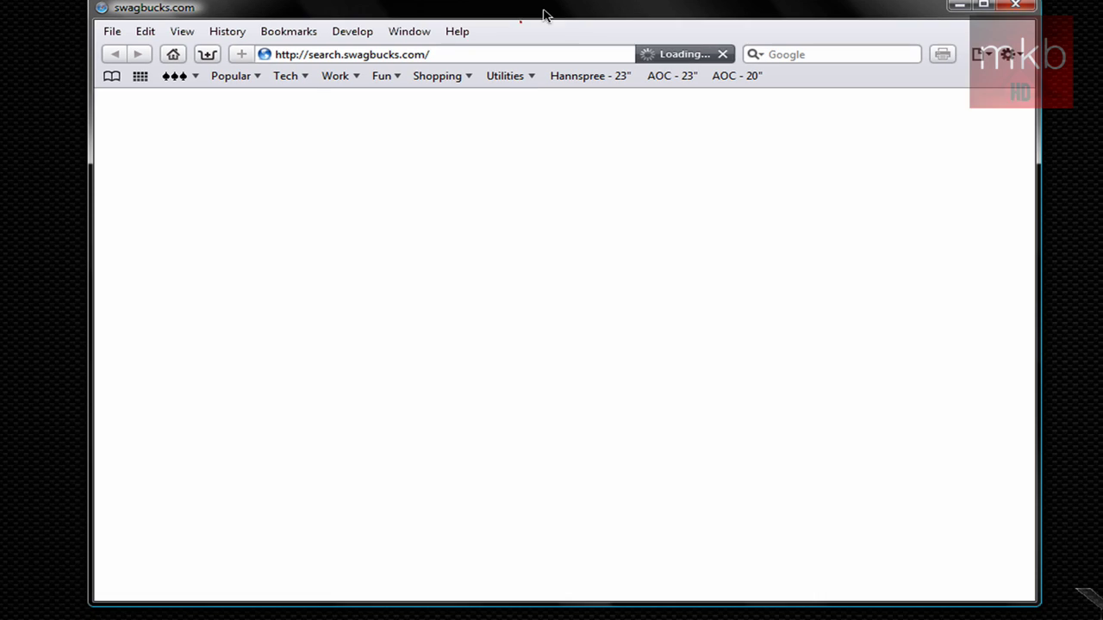
click(353, 67)
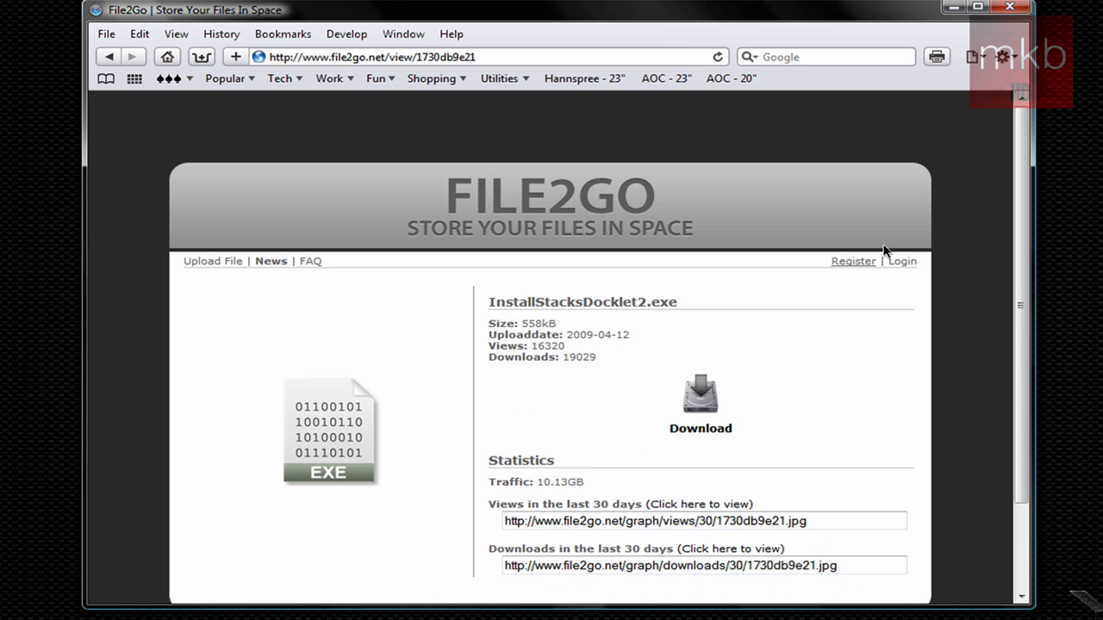
scroll(889, 241, down, 2)
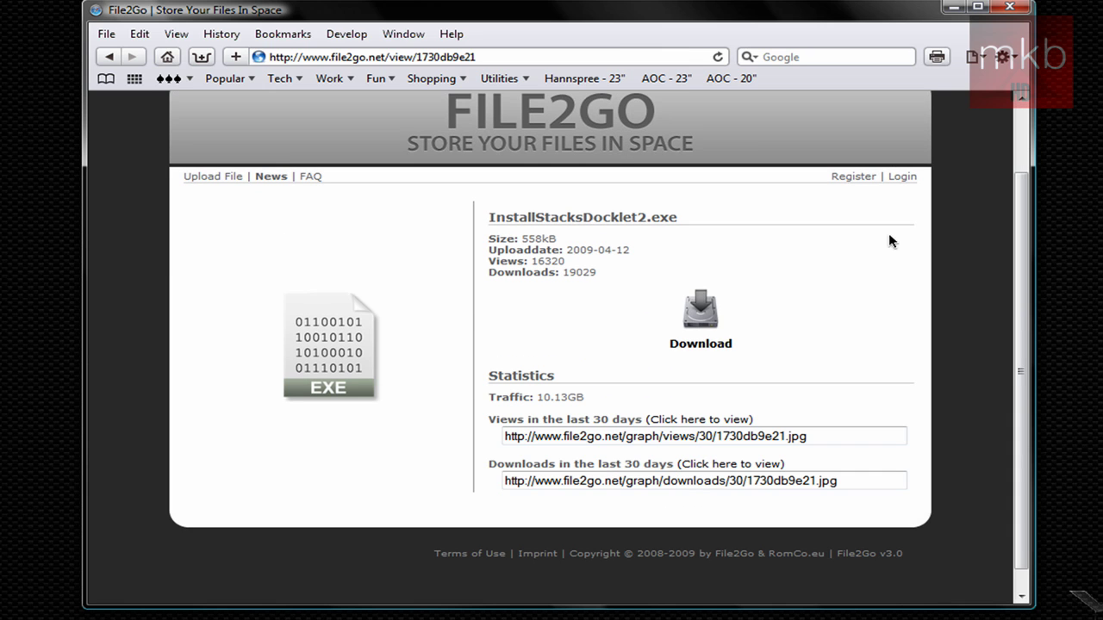
click(702, 311)
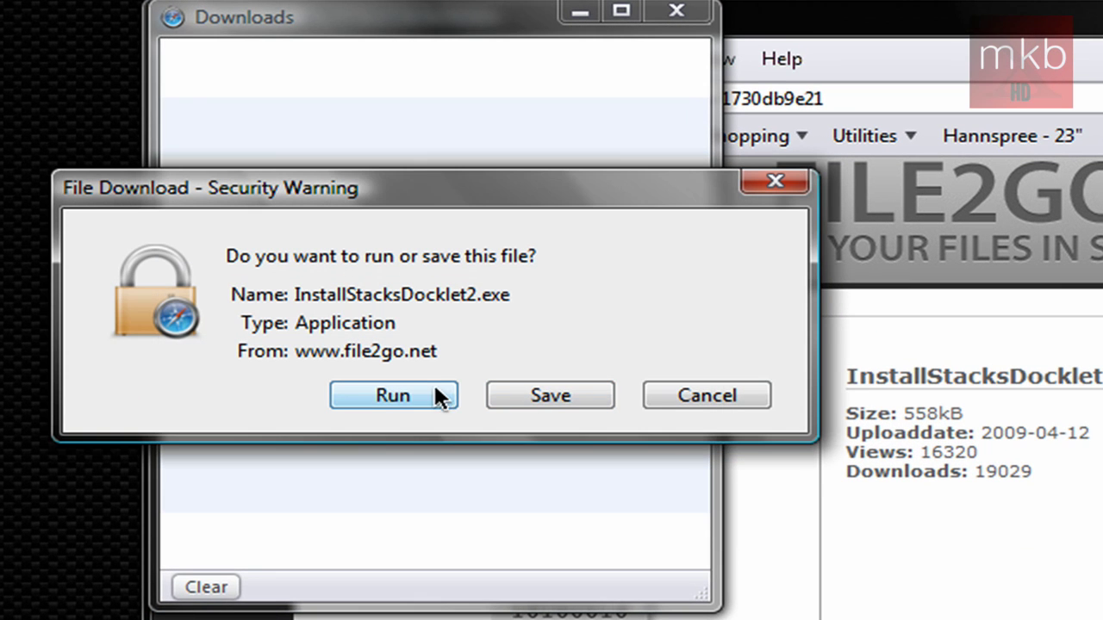
click(410, 392)
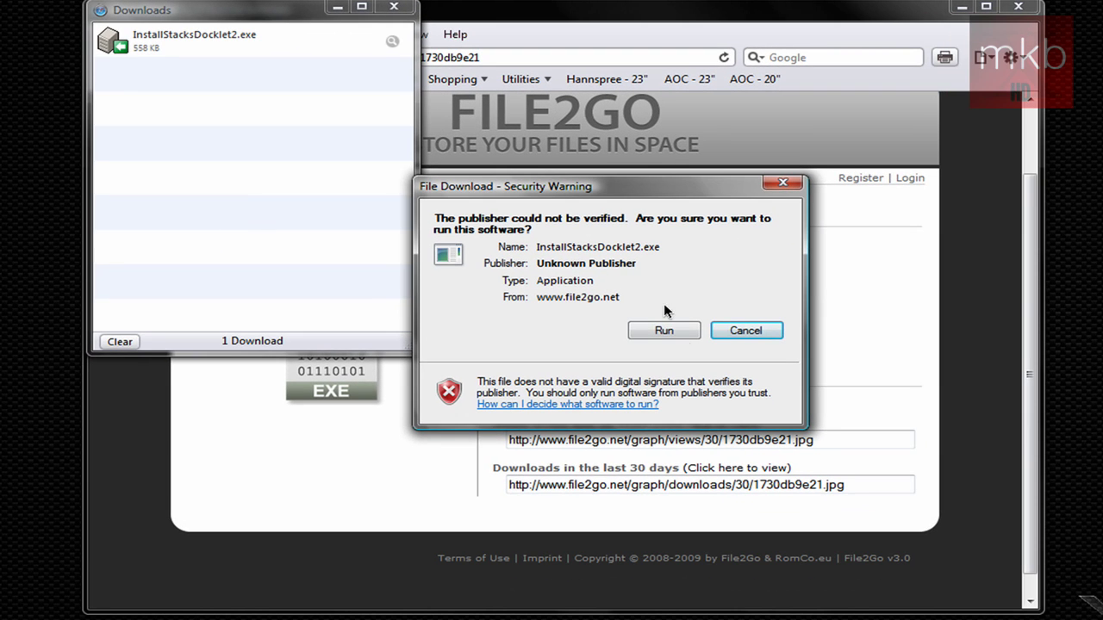
click(666, 331)
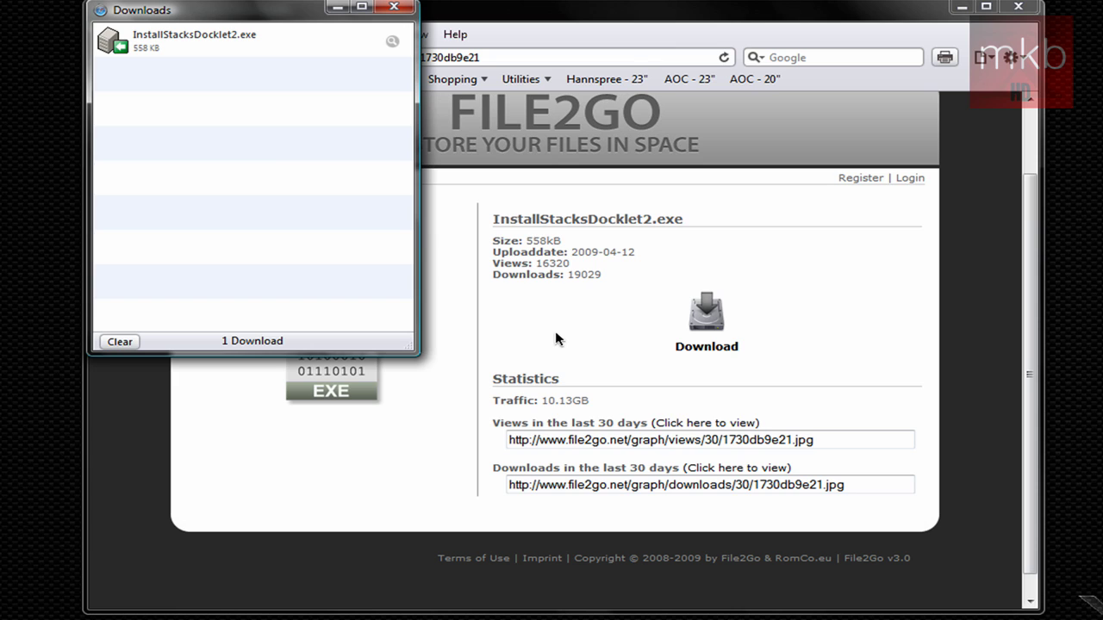
click(1019, 11)
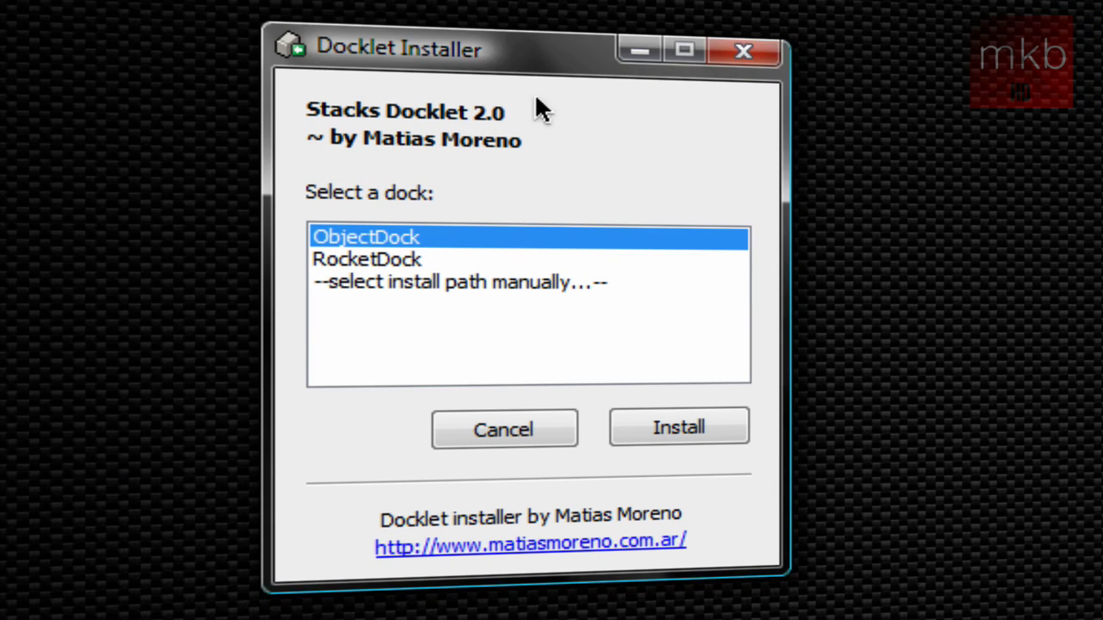
click(390, 266)
click(414, 241)
click(418, 262)
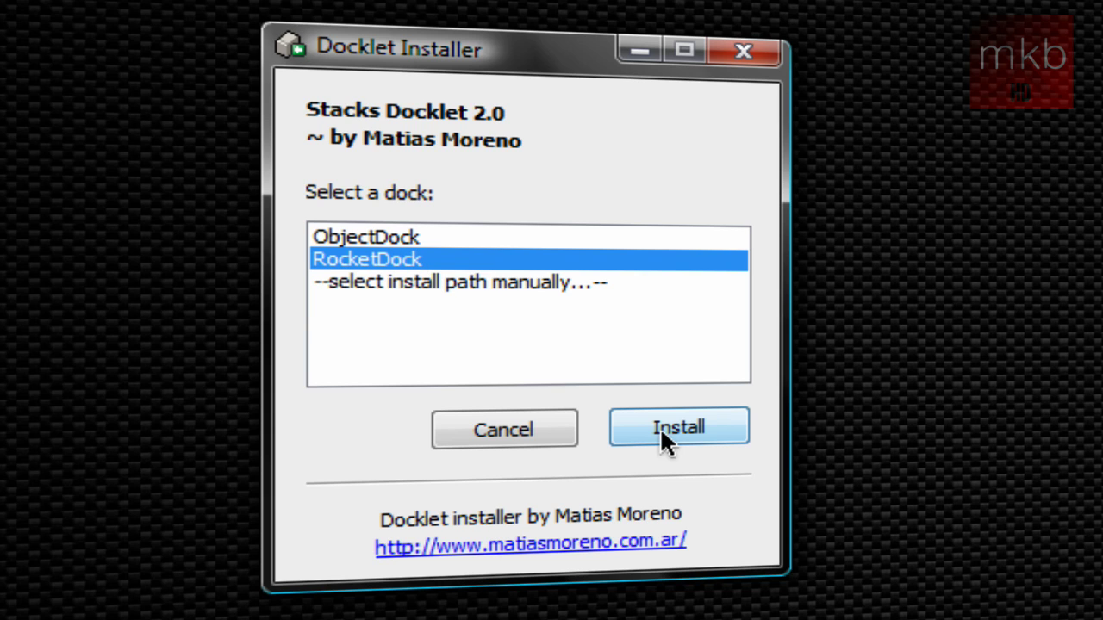
click(505, 431)
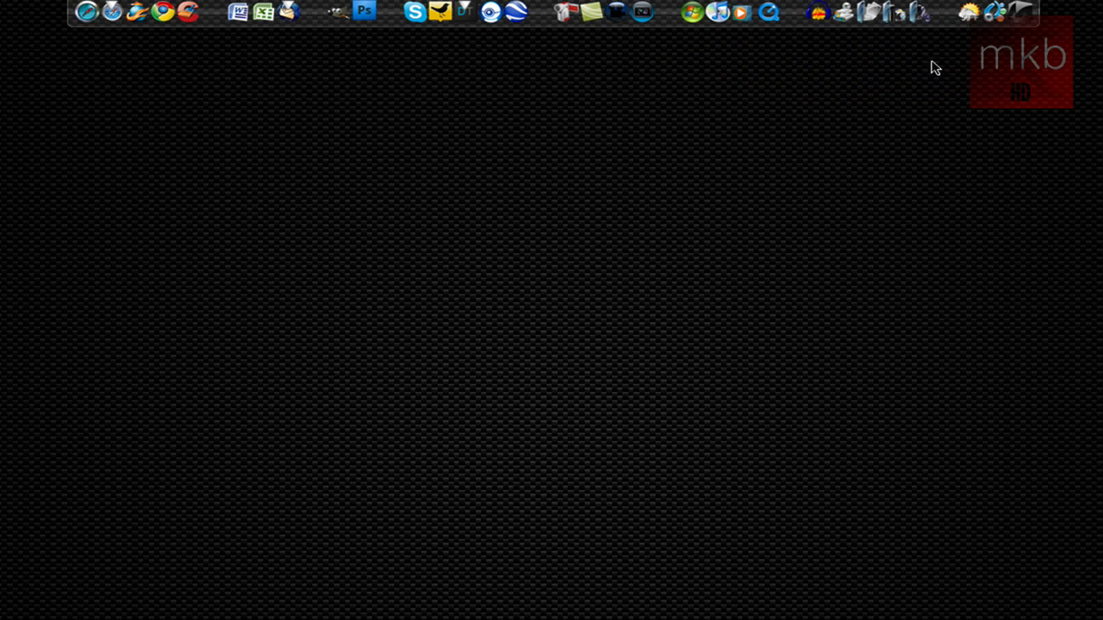
Add a new "Stack Docklet 2.0" docklet to the dock and move it between the existing Computer stack and My Documents.
right_click(941, 26)
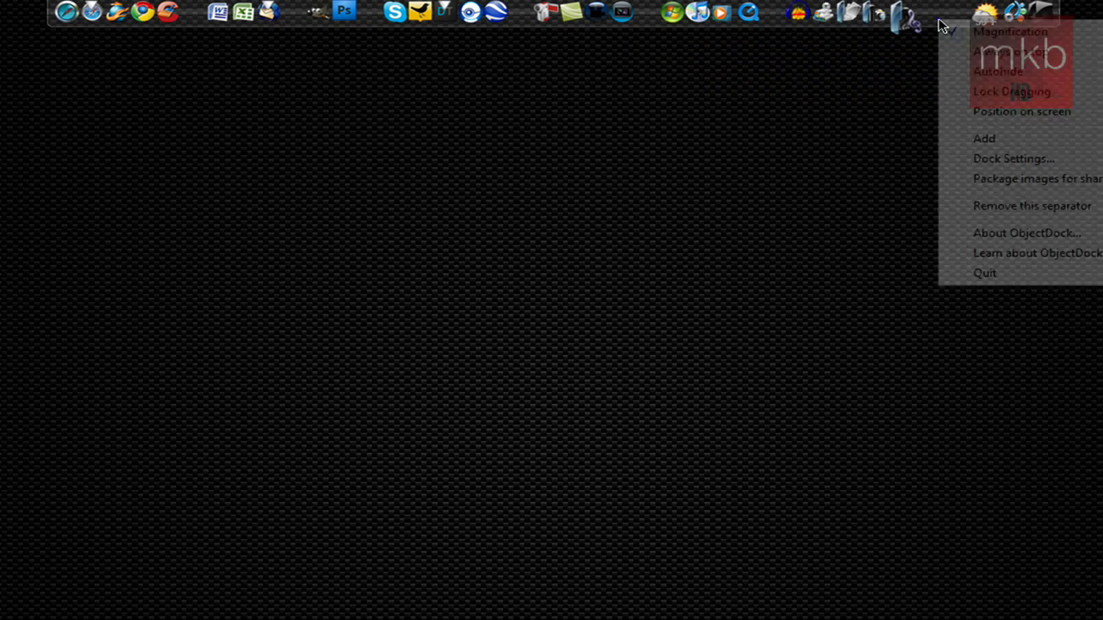
mouse_move(965, 138)
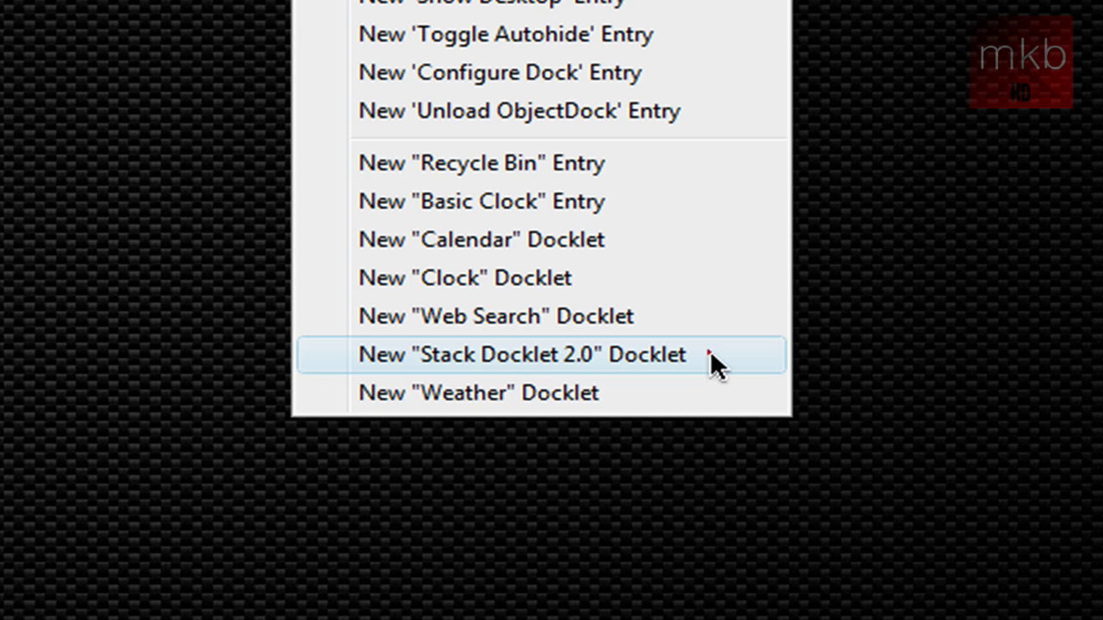
click(710, 362)
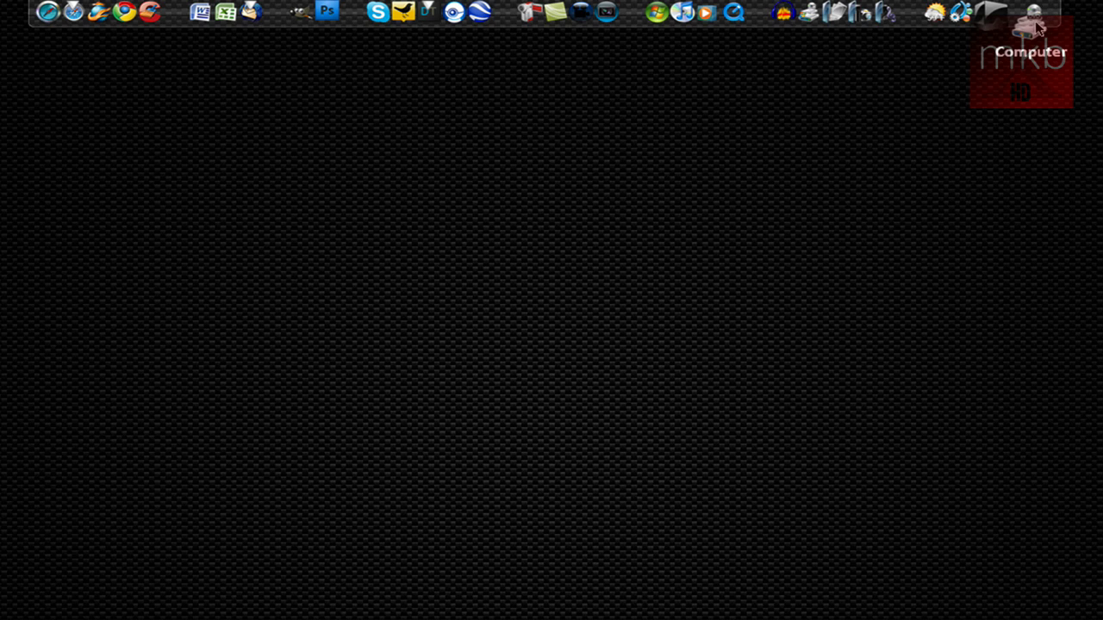
drag(1039, 28, 823, 26)
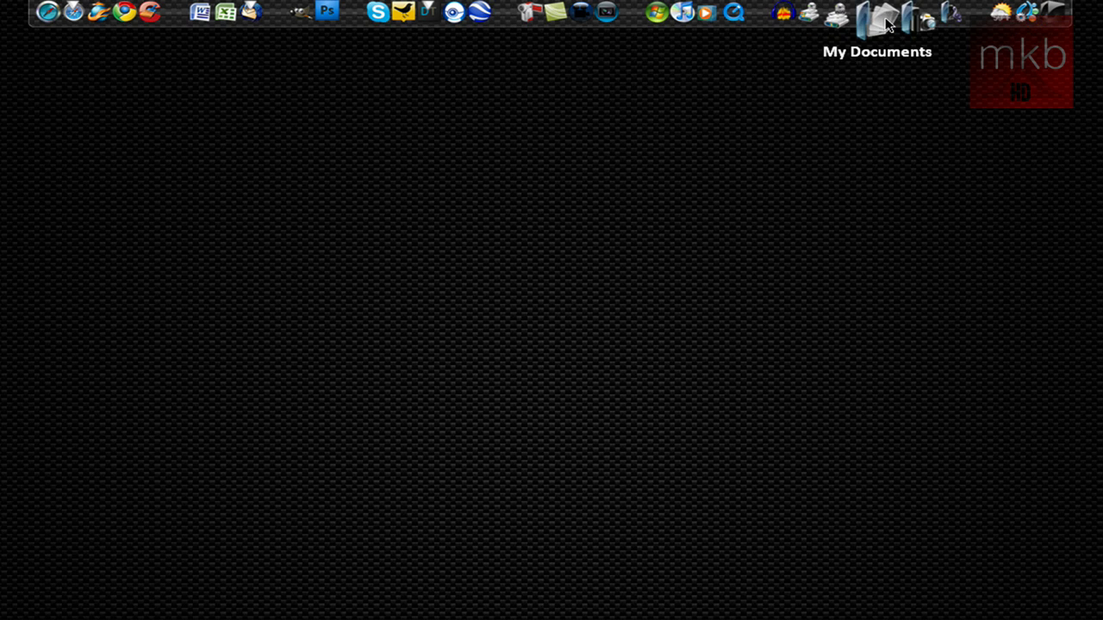
Check the existing My Documents shortcut, and set the new stack docklet's folder to Documents in the user's home folder.
click(888, 26)
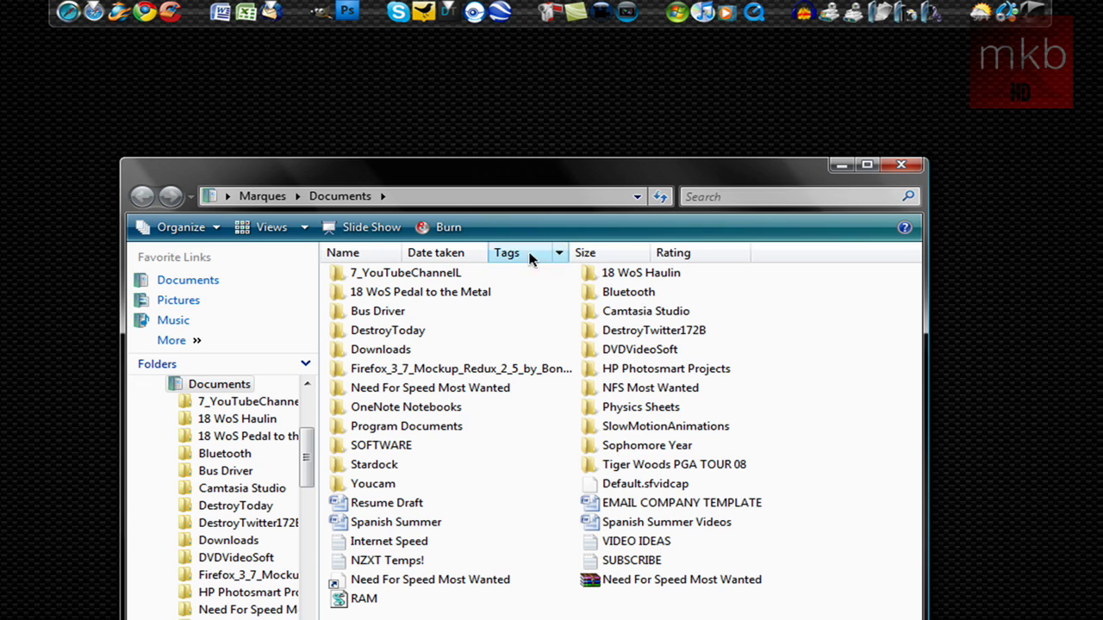
click(899, 163)
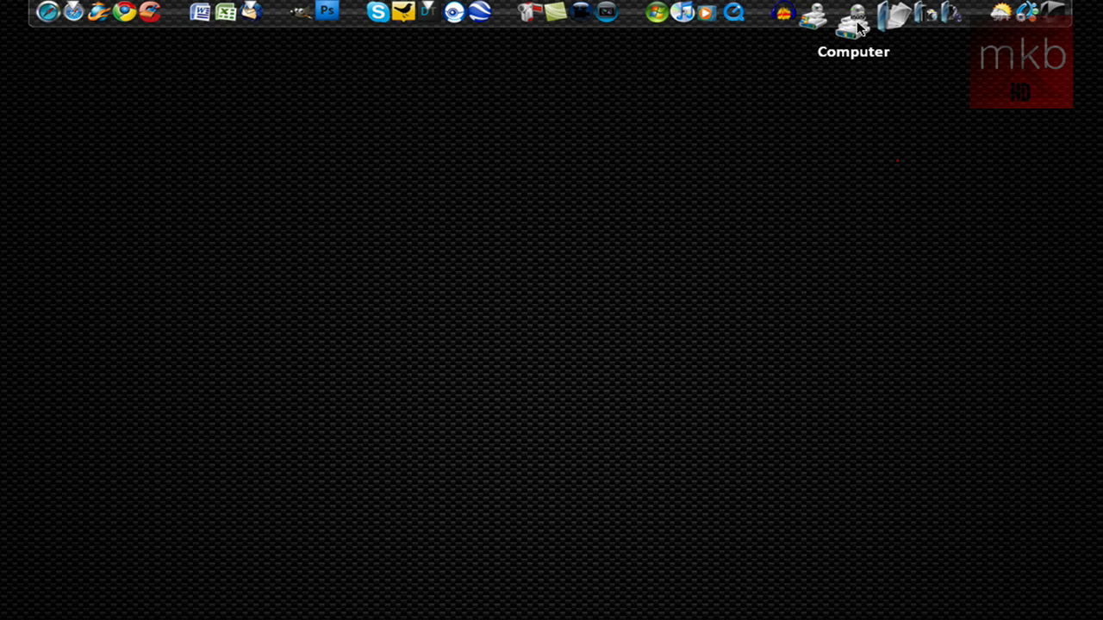
right_click(859, 28)
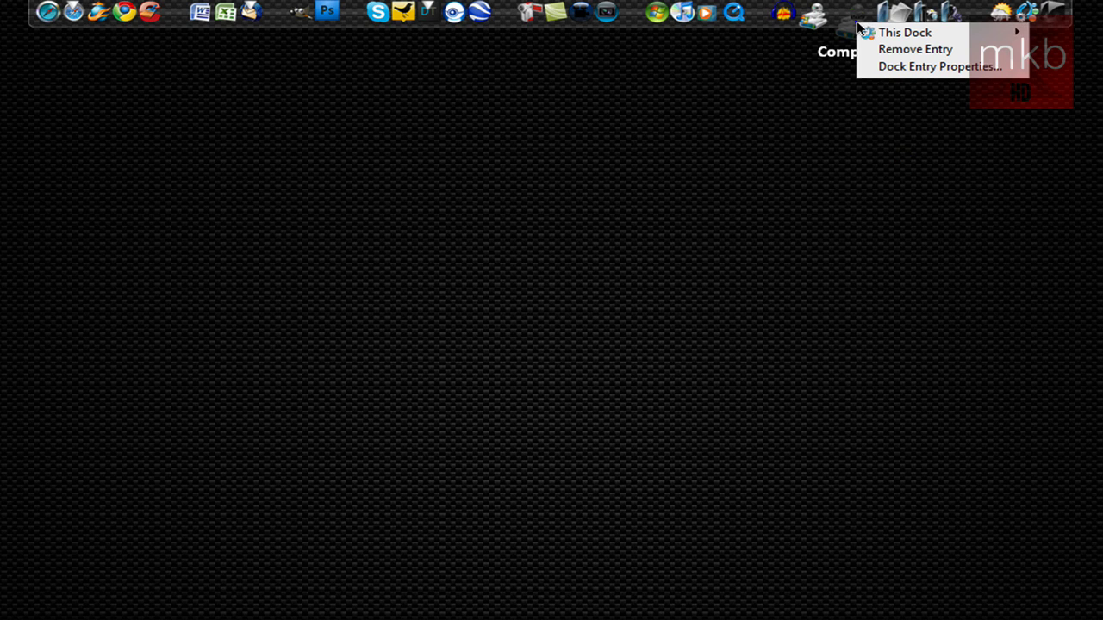
click(931, 73)
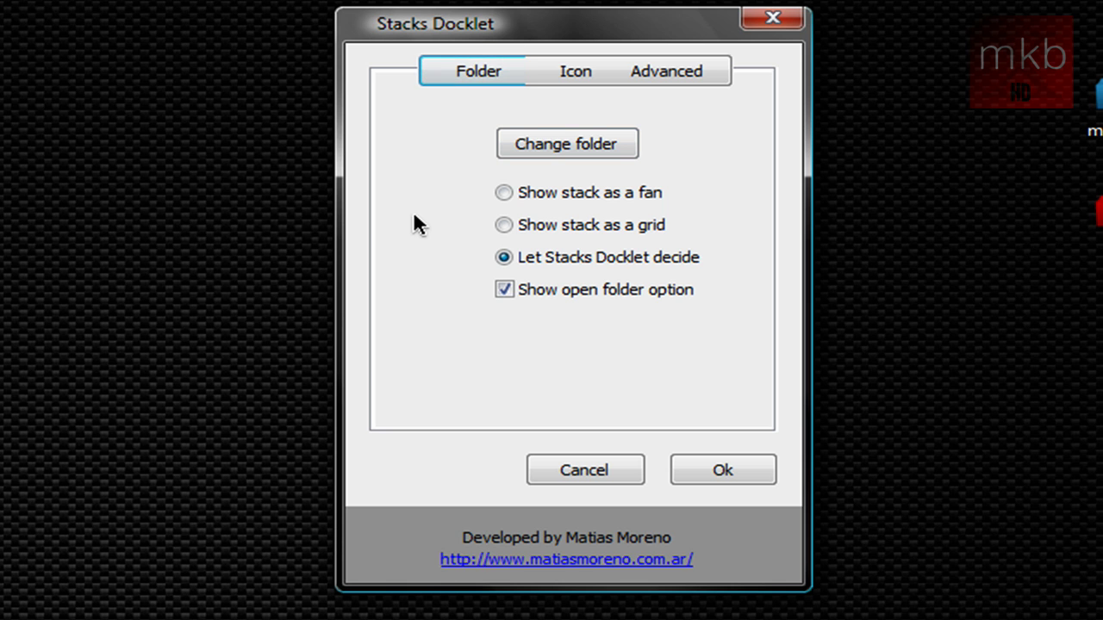
click(556, 146)
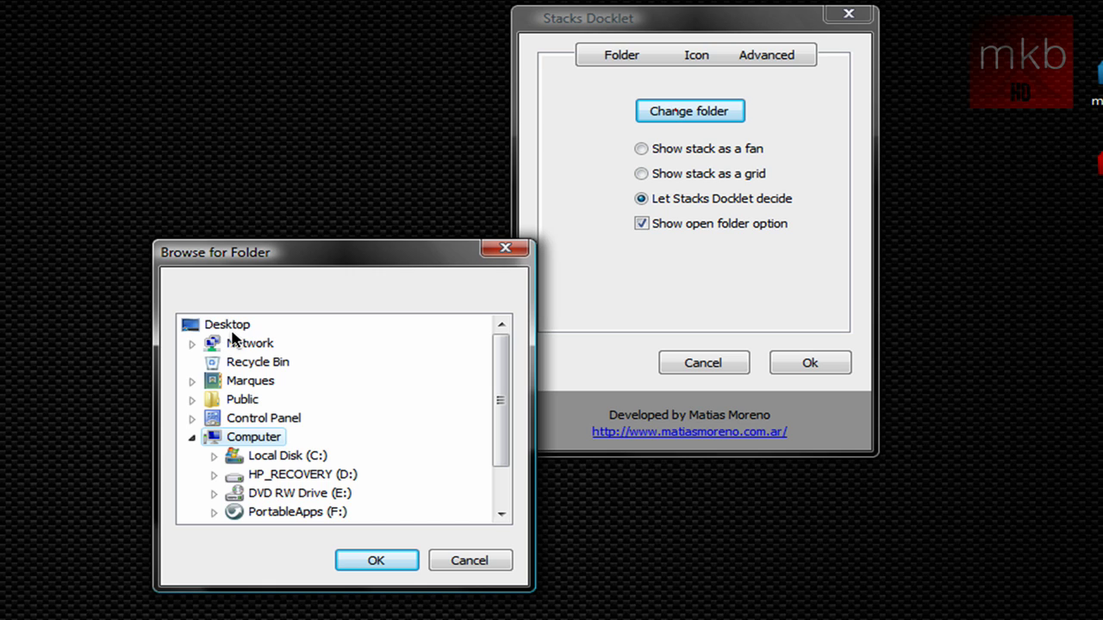
click(192, 380)
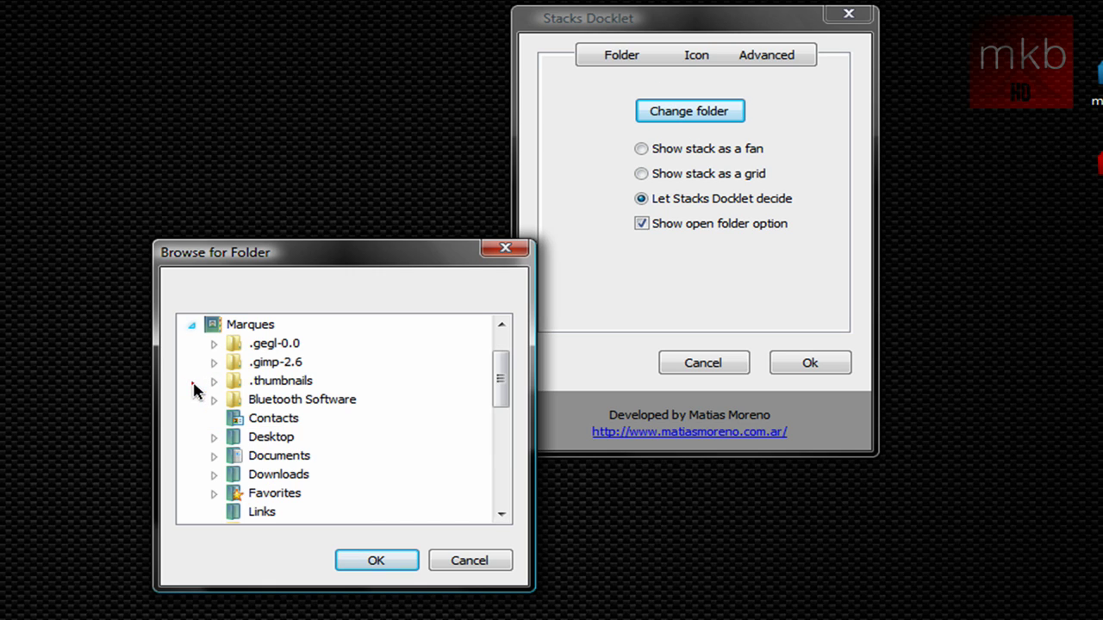
drag(496, 376, 495, 396)
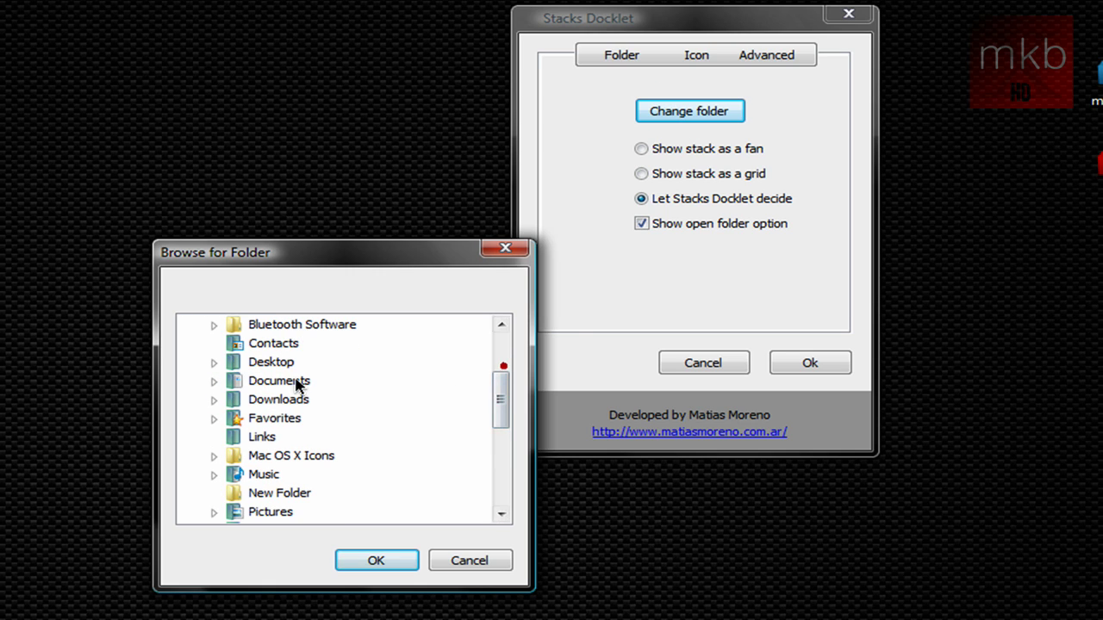
click(375, 565)
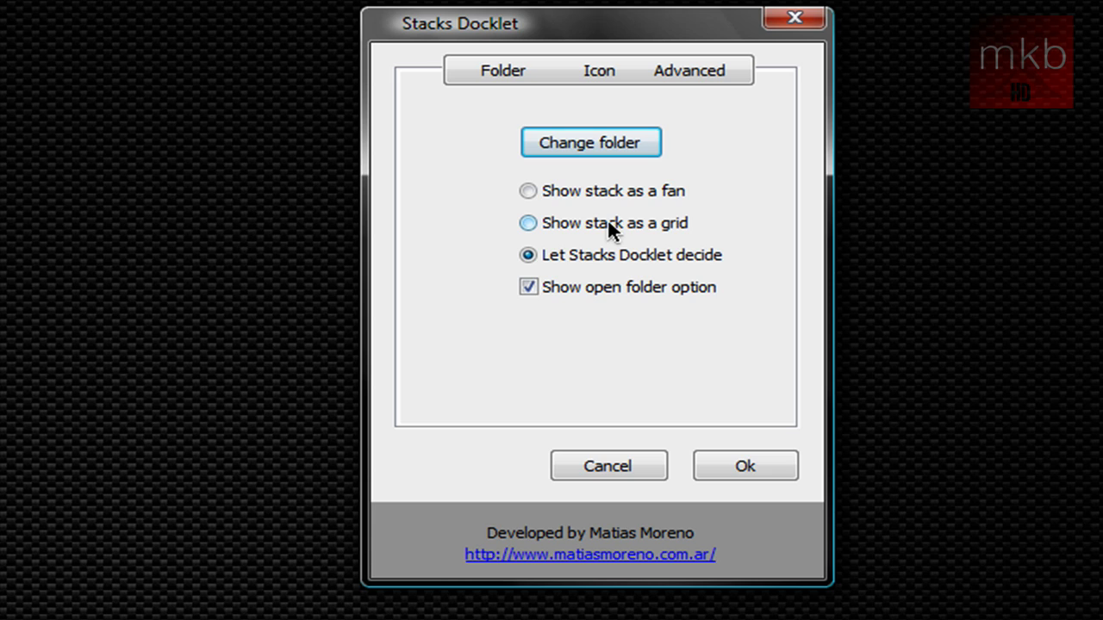
Set the stack docklet to use an icon as box overlay, choosing the documents PNG from the blueberry set in Mac OS X Icons, and apply the settings.
click(610, 74)
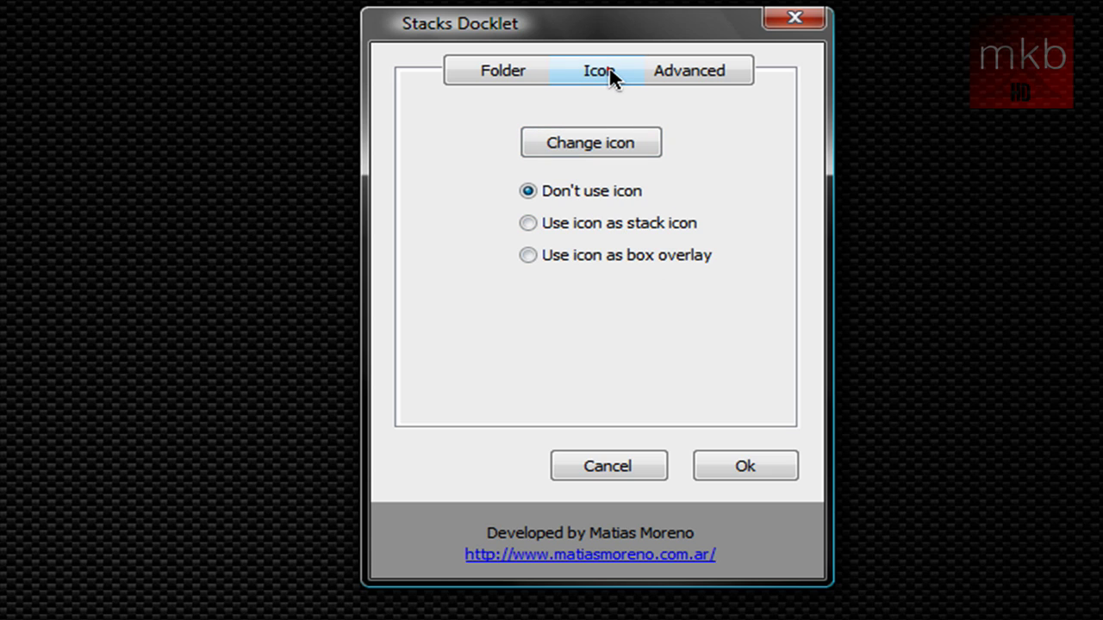
click(527, 255)
click(613, 143)
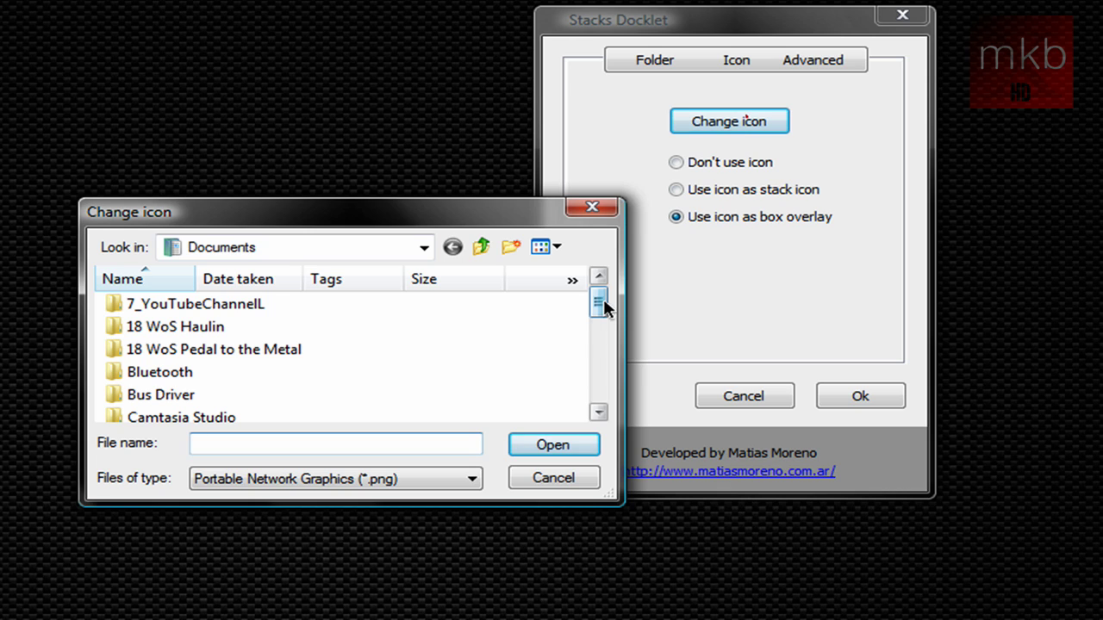
drag(598, 308, 524, 284)
click(423, 248)
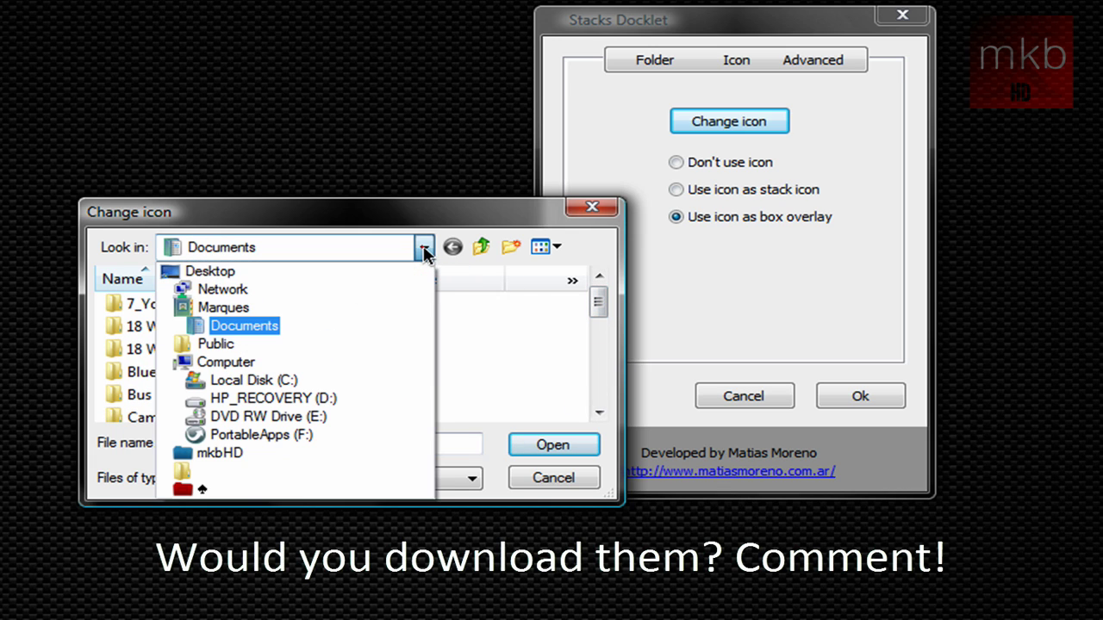
click(345, 307)
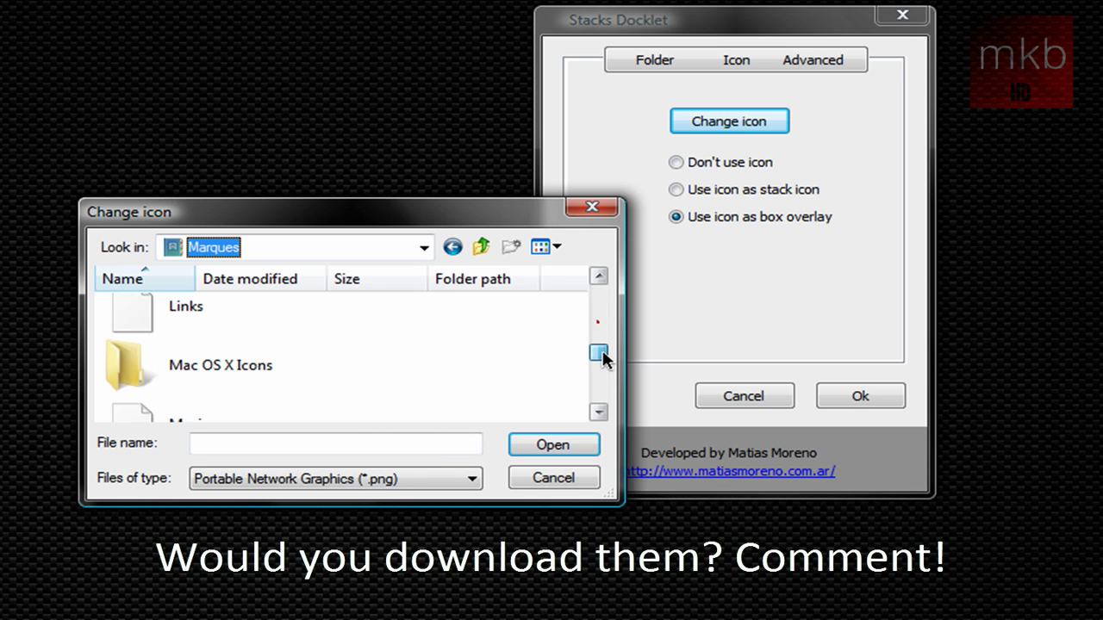
scroll(602, 354, down, 1)
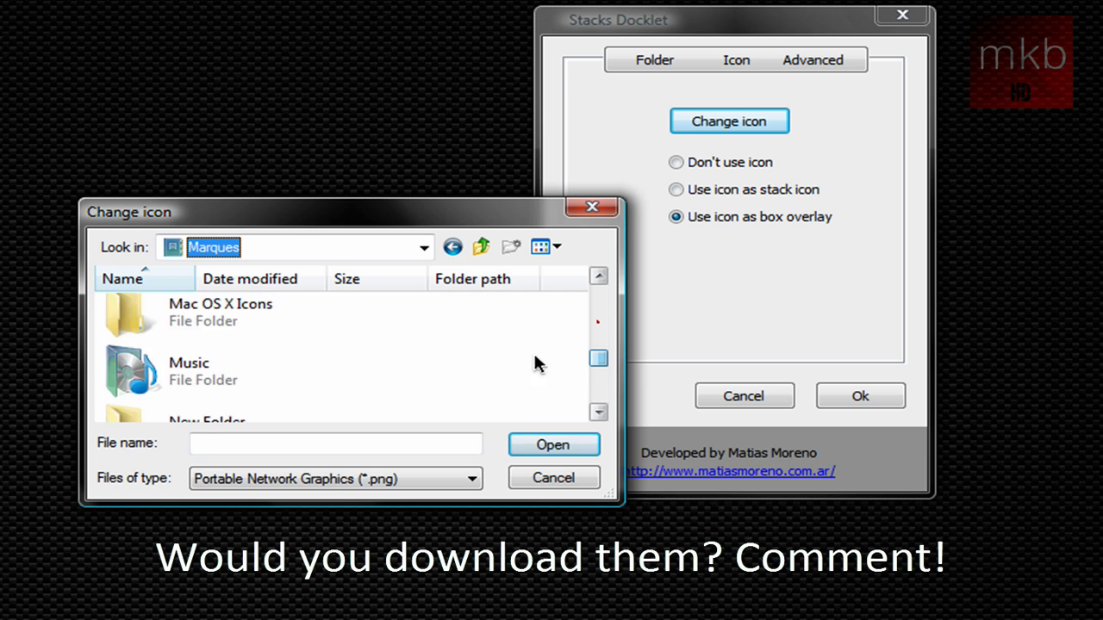
double_click(228, 311)
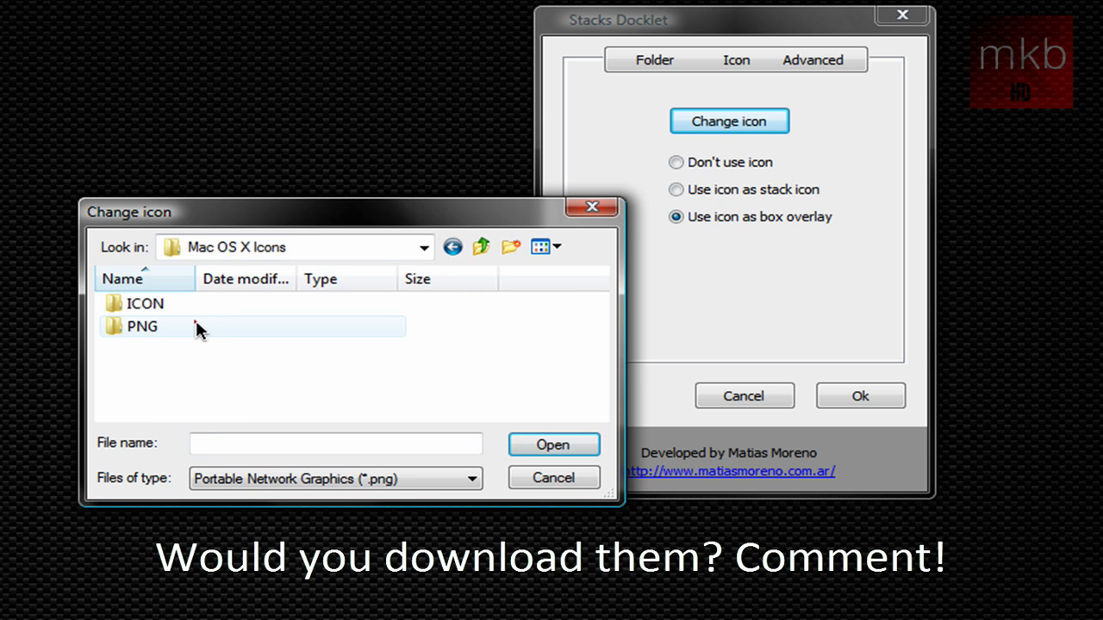
double_click(196, 327)
double_click(190, 307)
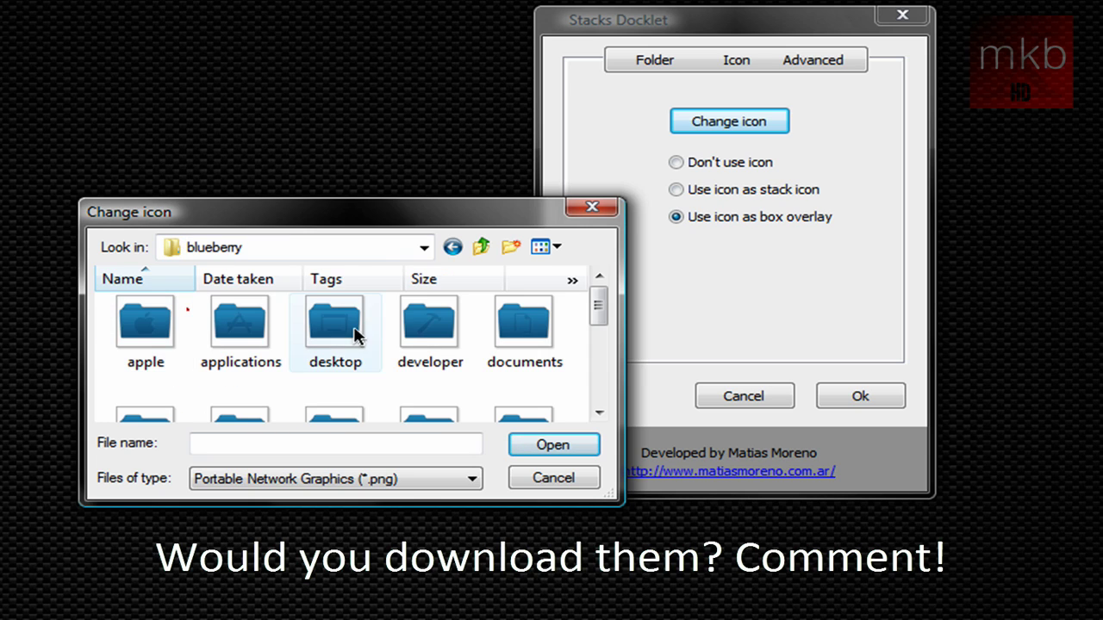
double_click(525, 320)
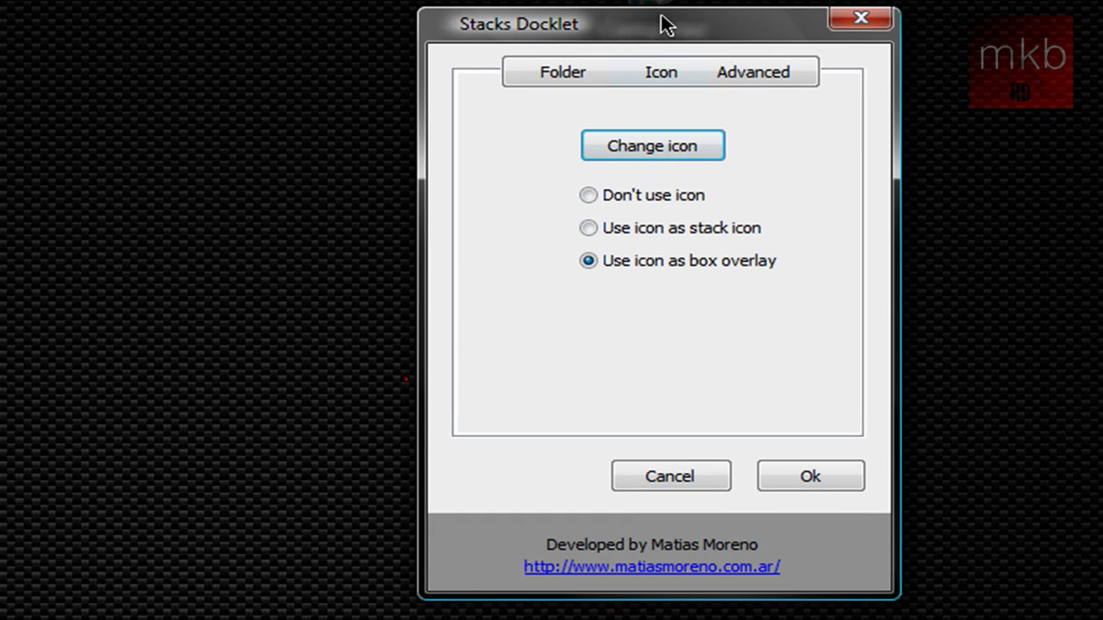
click(775, 74)
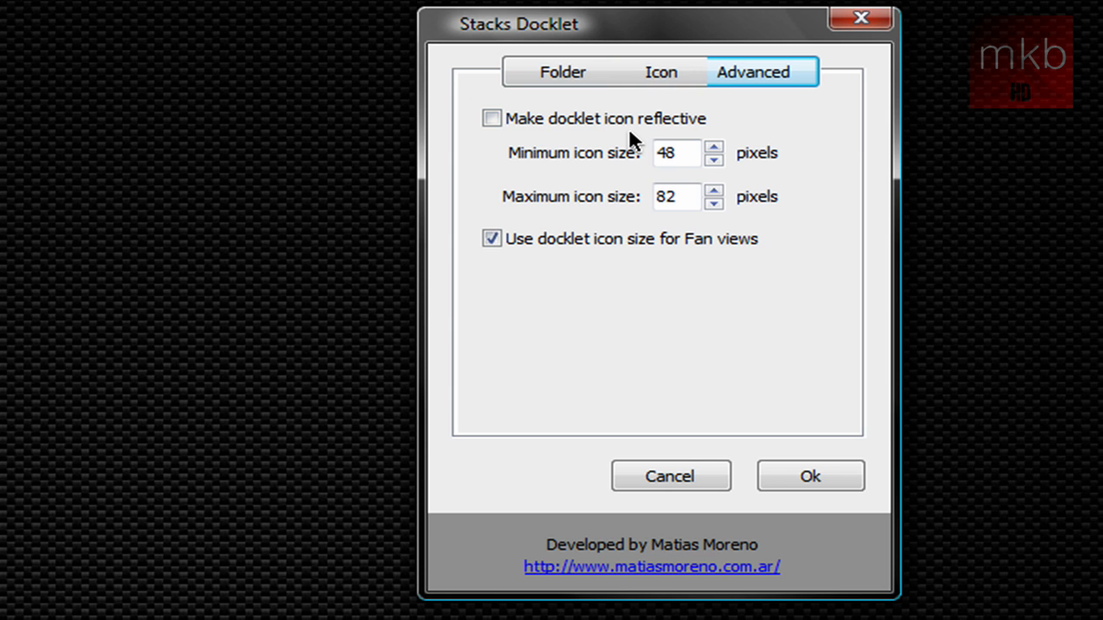
click(816, 478)
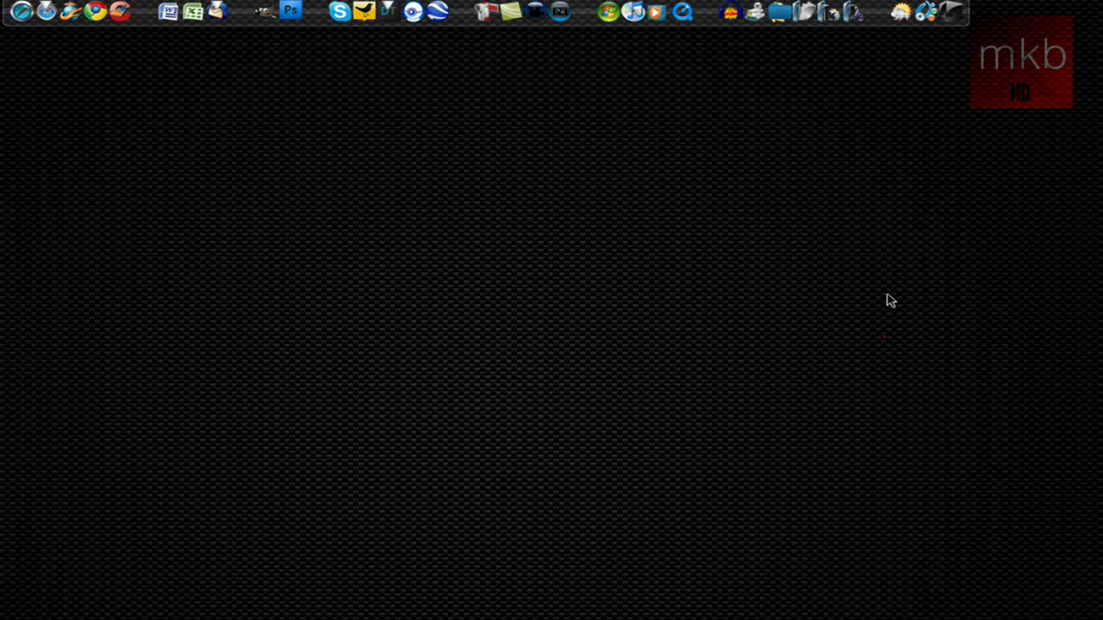
Expand the new Documents stack from the dock to view its contents, and collapse it.
click(778, 26)
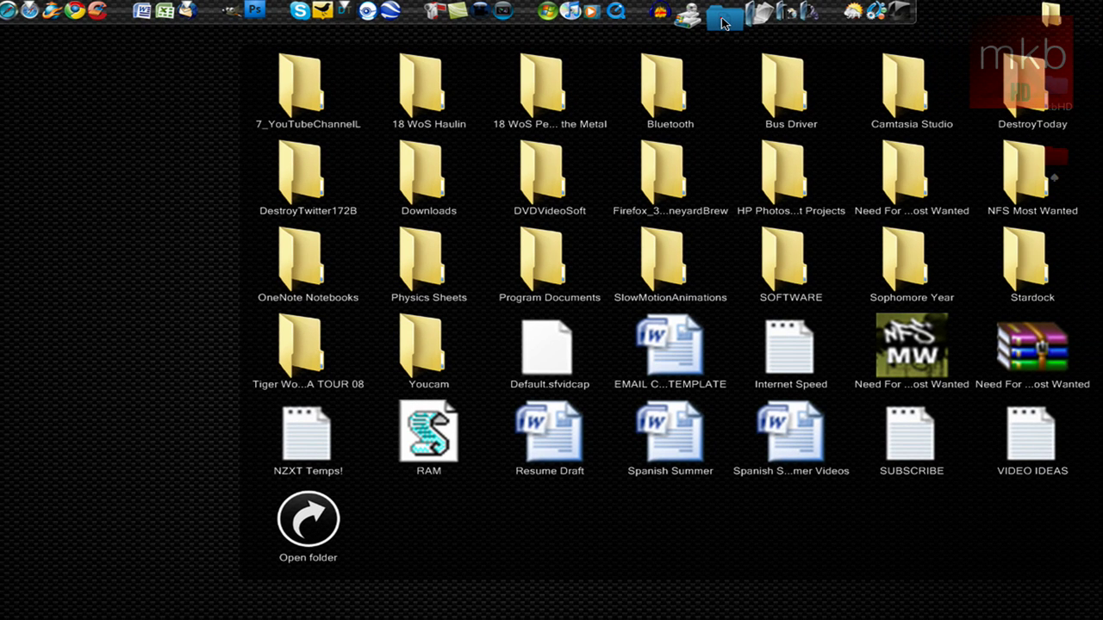
click(457, 431)
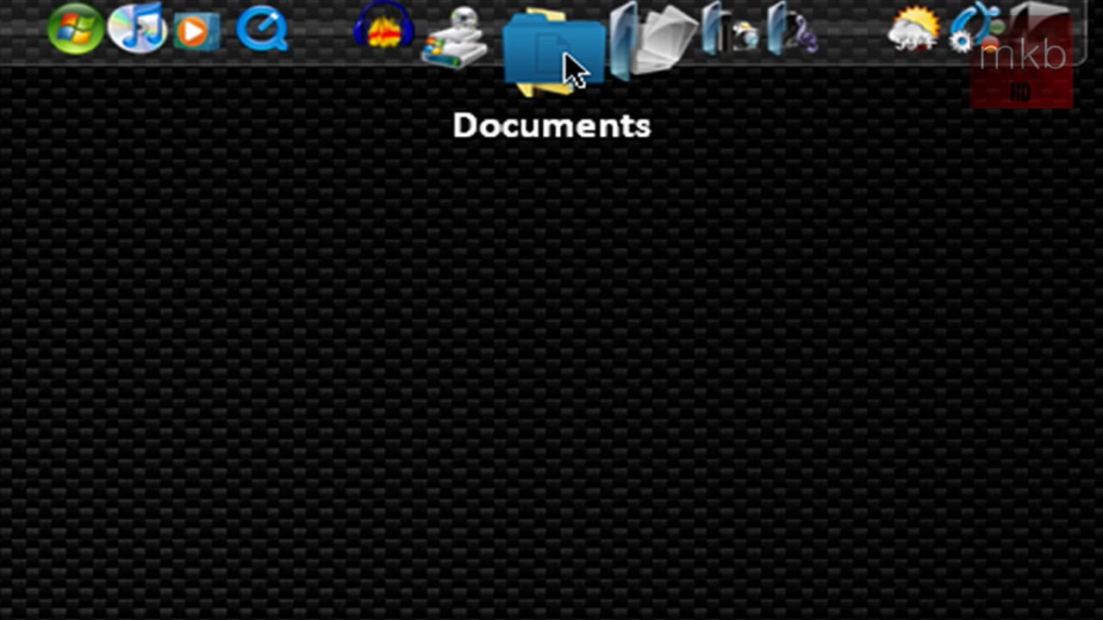
Set the Documents stack docklet to use its icon as stack icon, and remove the old My Documents shortcut from the dock.
right_click(569, 69)
click(697, 161)
click(594, 85)
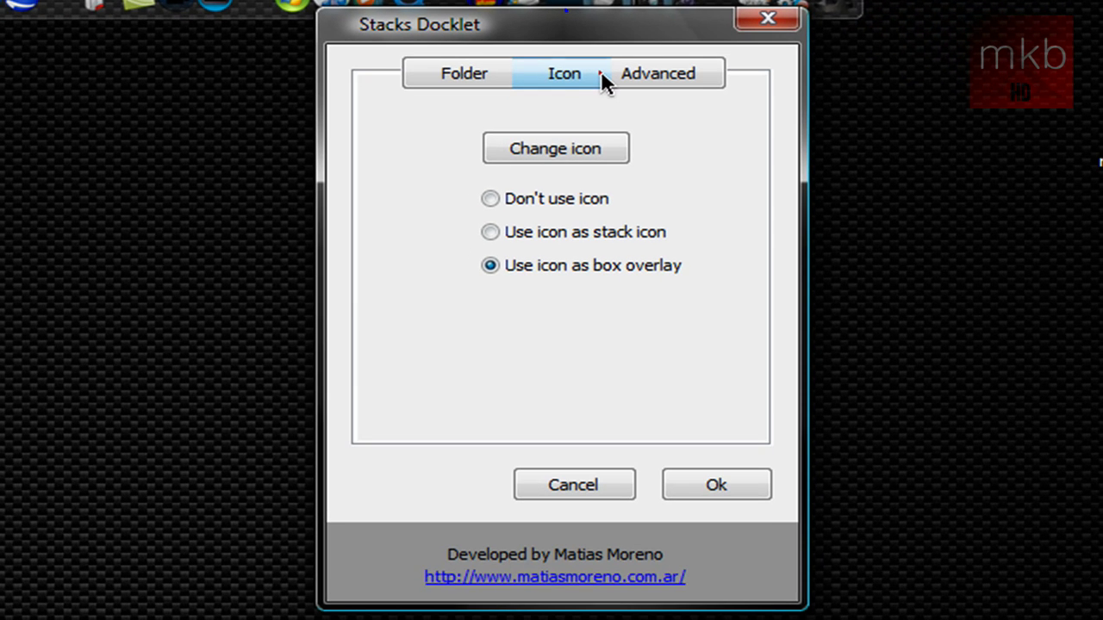
click(491, 231)
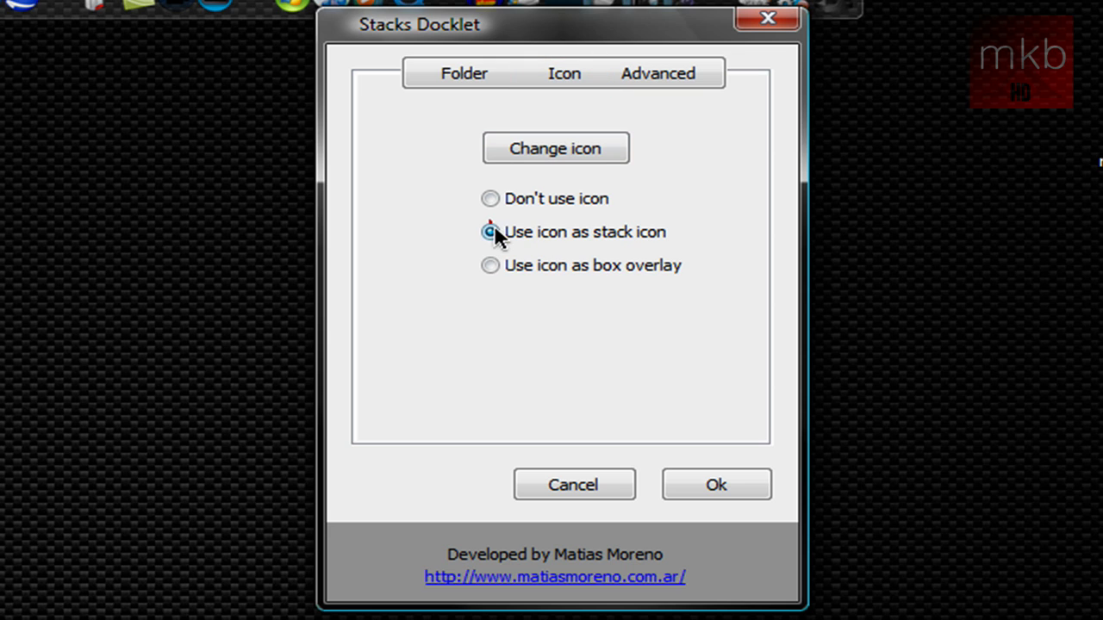
click(706, 483)
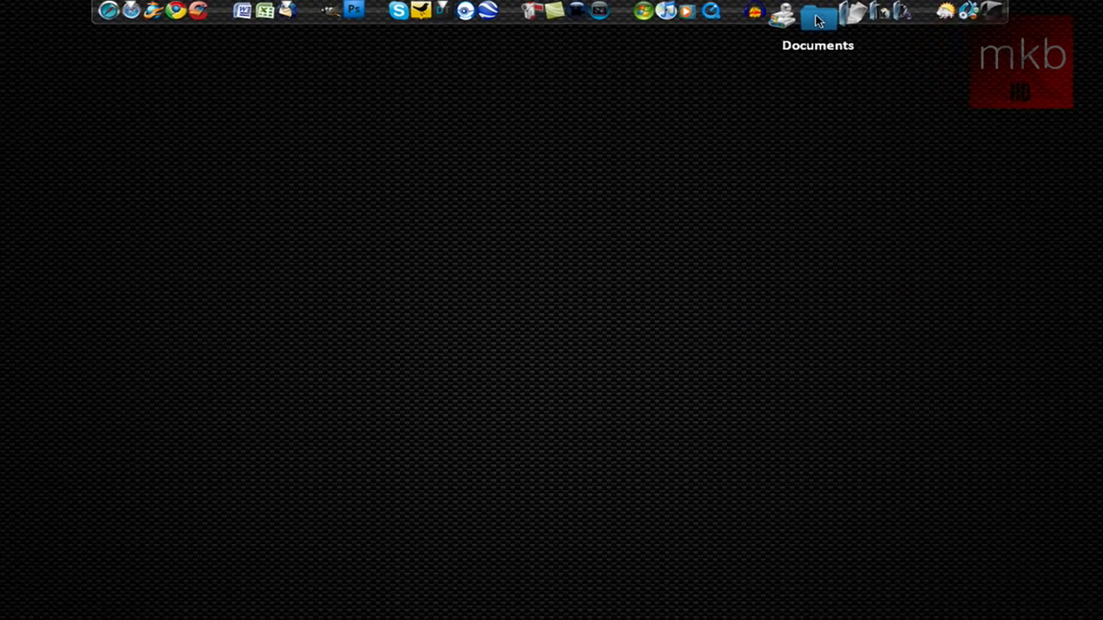
drag(803, 15, 791, 151)
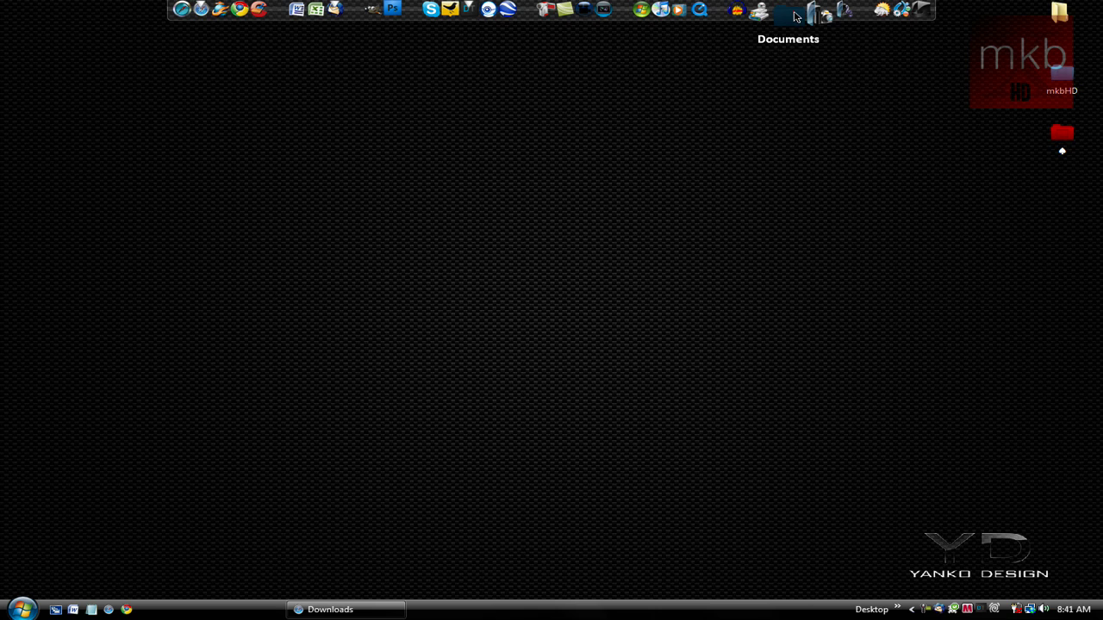
Expand the Documents stack, open its full folder in a file window from there, and close that window.
click(794, 16)
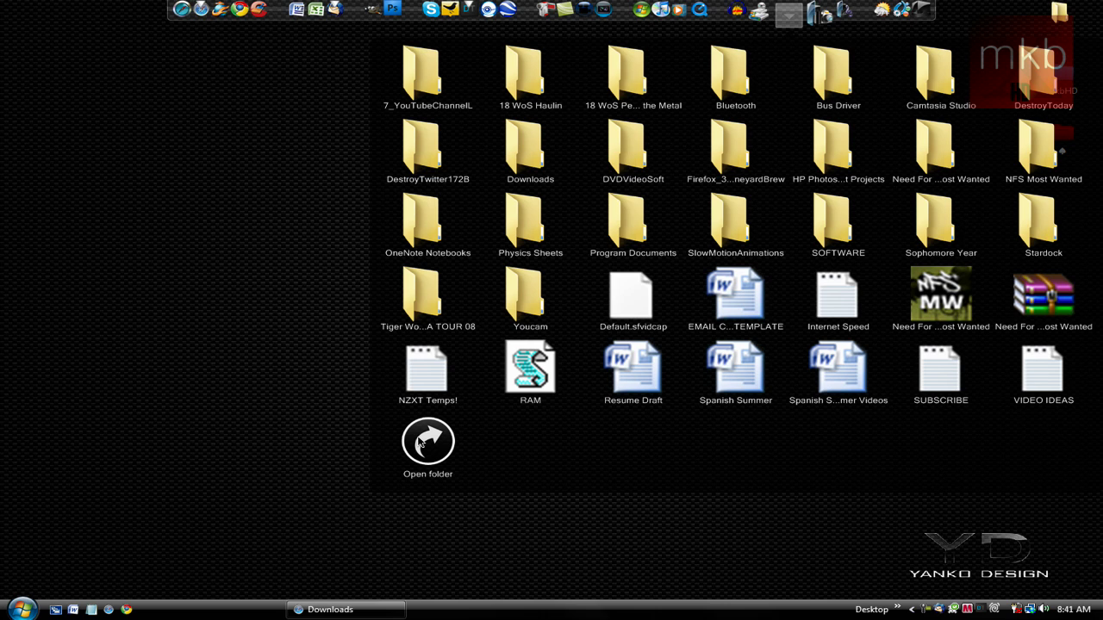
click(420, 443)
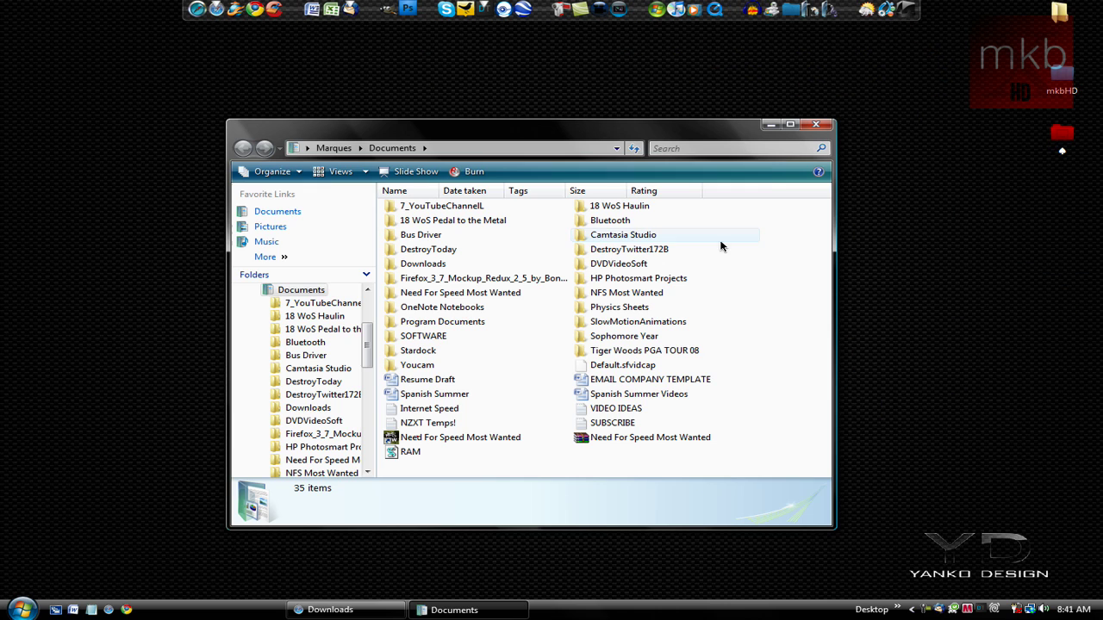
click(817, 126)
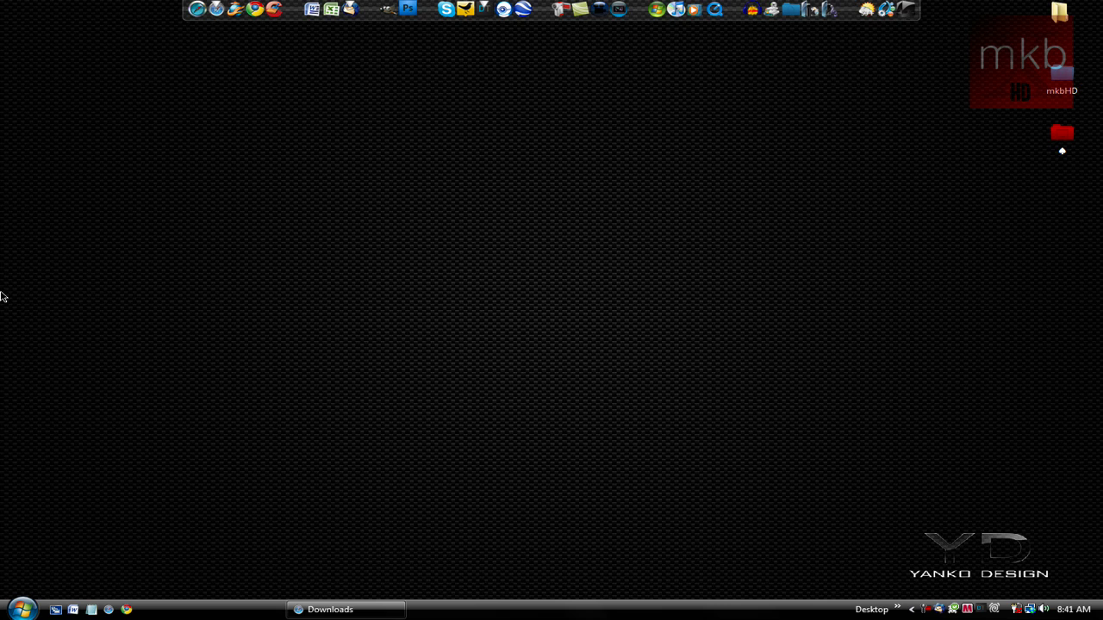
mouse_move(2, 295)
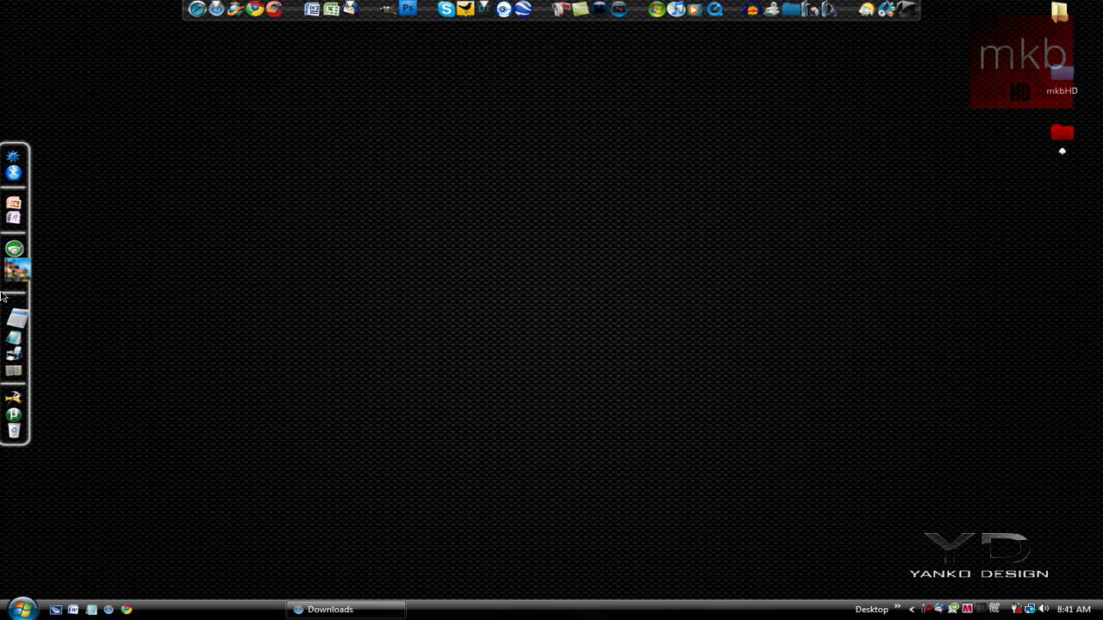